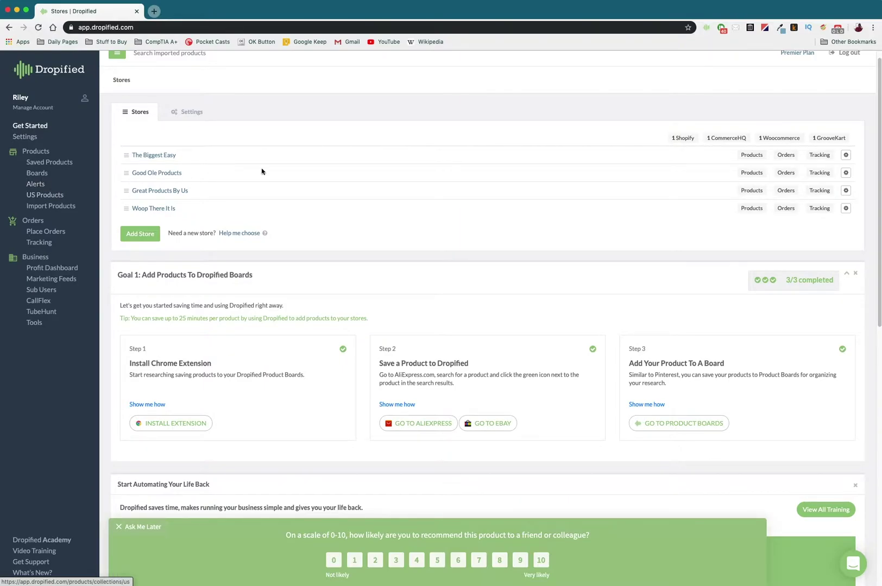
# Go to the Alerts page and point out the Wine variant's $4.75 Shopify price
pyautogui.scroll(1, 231, 140)
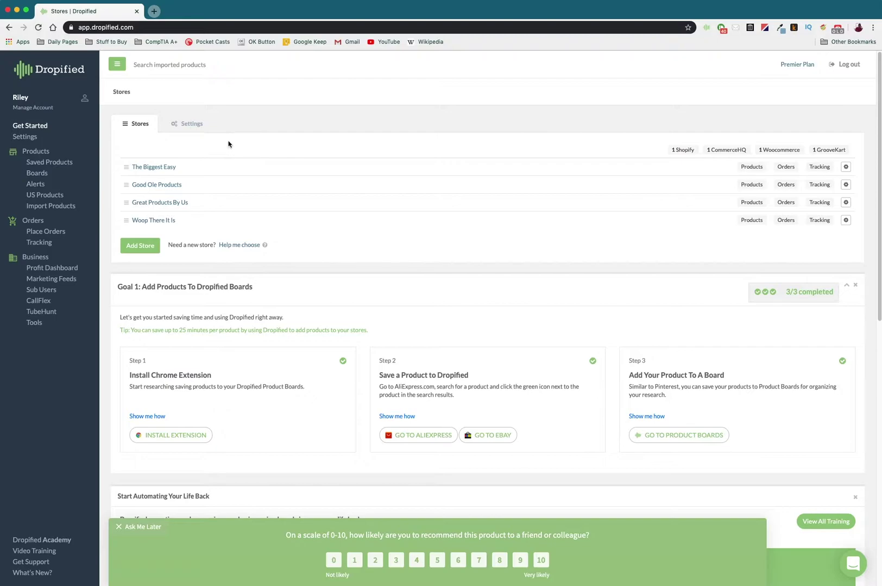
pyautogui.click(38, 185)
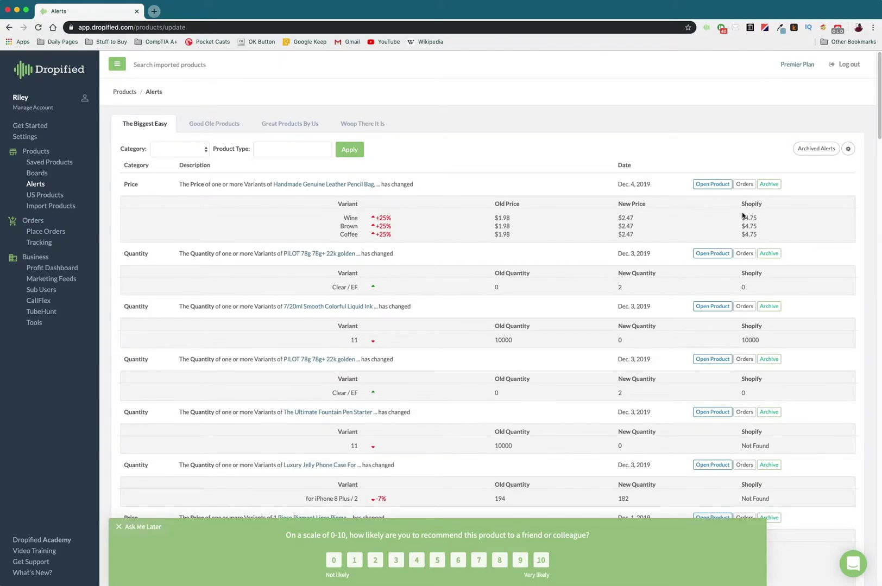
pyautogui.doubleClick(743, 220)
pyautogui.click(770, 221)
# Open the leather pencil bag from its price alert in Dropified's product editor
pyautogui.click(712, 187)
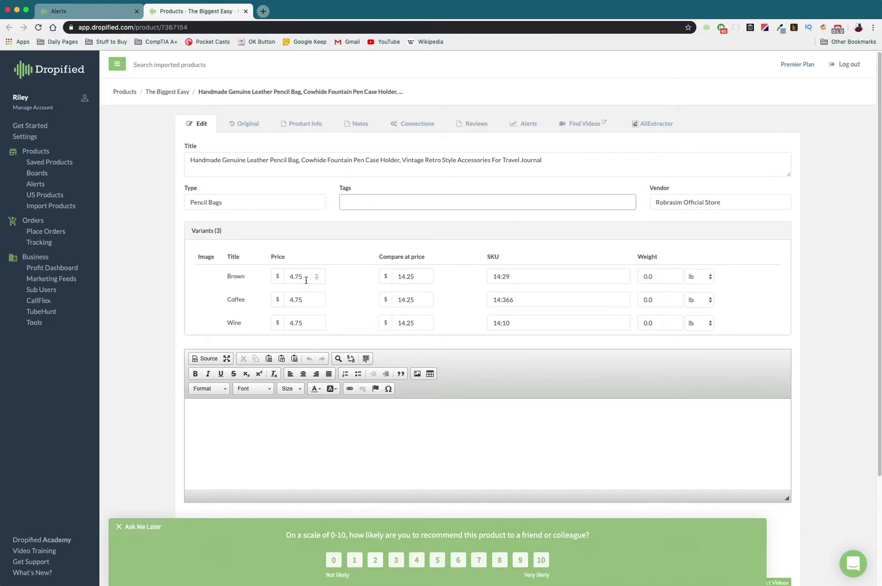
pyautogui.press('super+space')
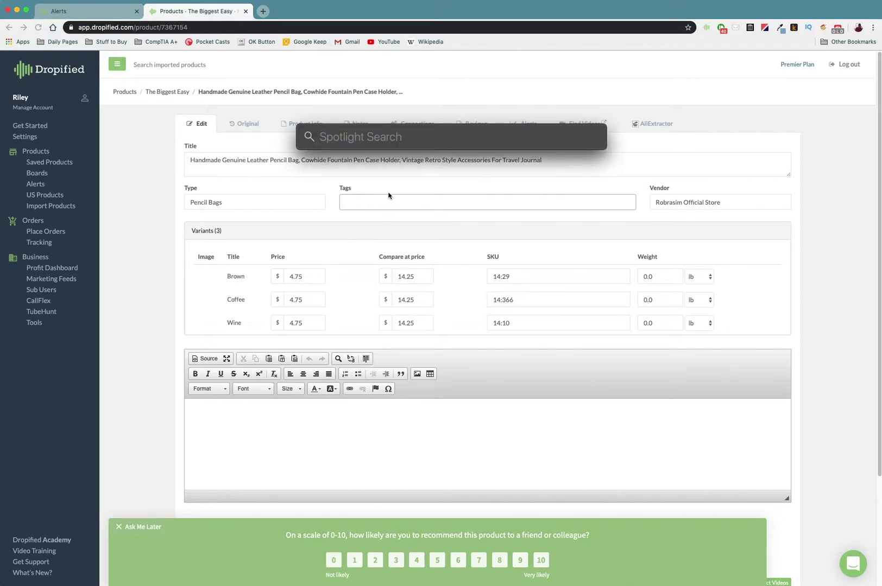
pyautogui.write('4.7')
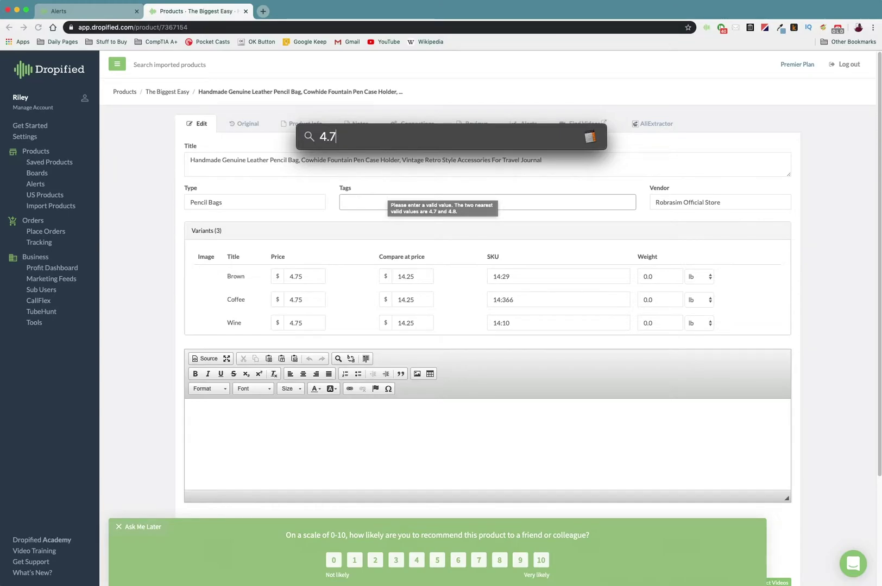
pyautogui.write('58')
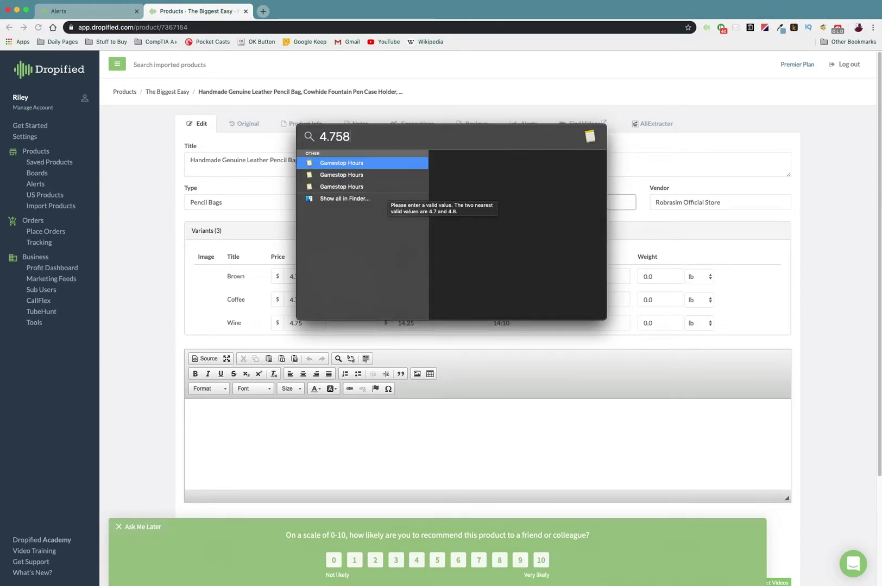
pyautogui.press('BackSpace')
pyautogui.press('BackSpace')
pyautogui.write('5')
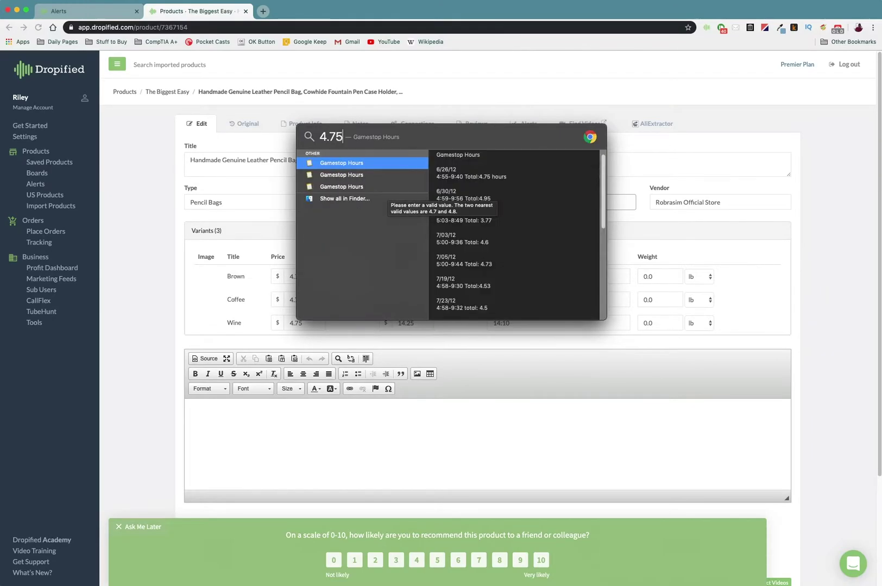
pyautogui.write('*.')
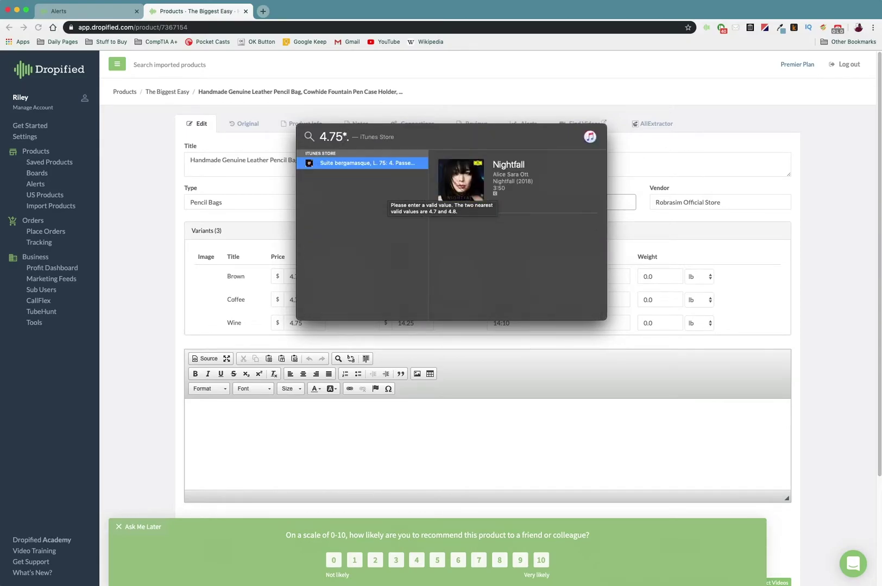
pyautogui.write('25')
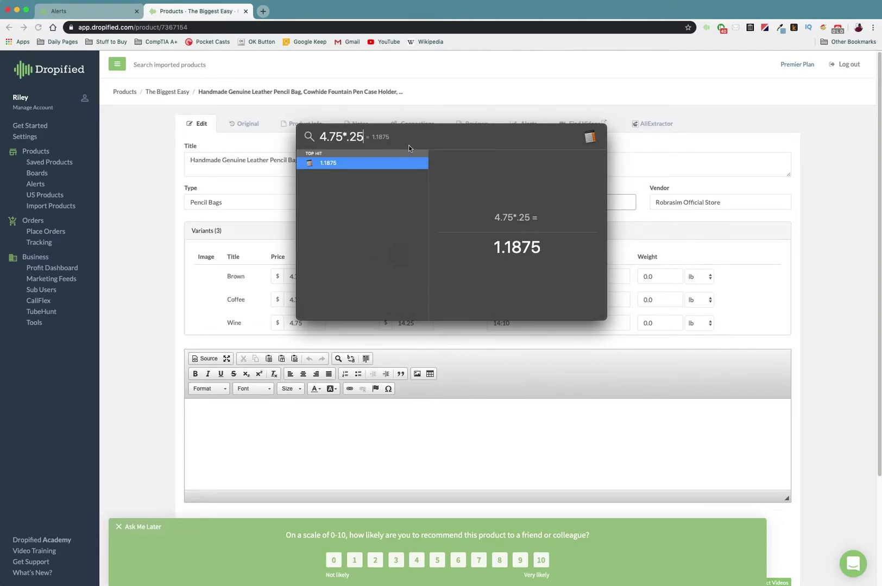
pyautogui.moveTo(382, 141); pyautogui.dragTo(309, 149)
# Change the Brown, Coffee and Wine variant prices from 4.75 to 5.95
pyautogui.click(561, 183)
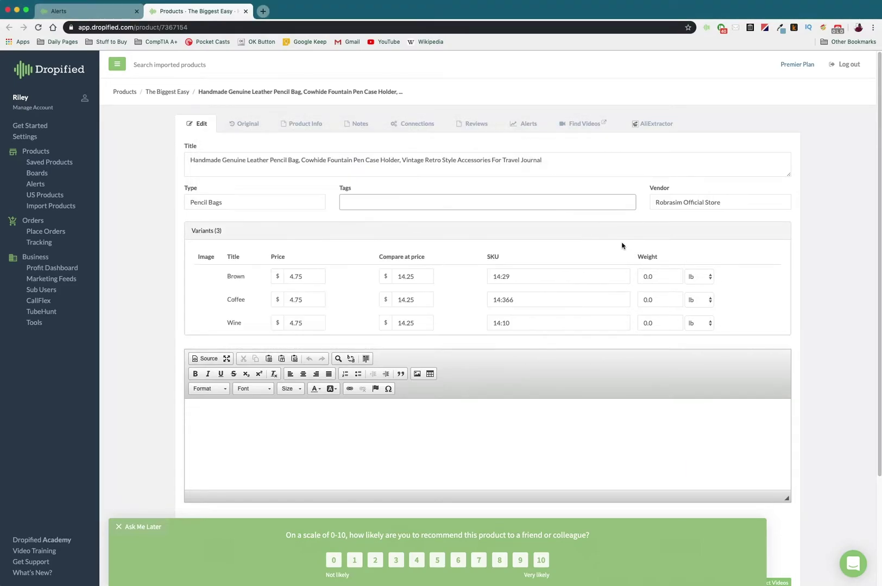
pyautogui.moveTo(309, 280); pyautogui.dragTo(285, 278)
pyautogui.write('5')
pyautogui.press('BackSpace')
pyautogui.write('5')
pyautogui.moveTo(317, 300); pyautogui.dragTo(273, 298)
pyautogui.write('5')
pyautogui.moveTo(303, 324); pyautogui.dragTo(265, 322)
pyautogui.write('5')
# Dismiss the feedback survey and return to the Alerts page
pyautogui.scroll(-5, 259, 340)
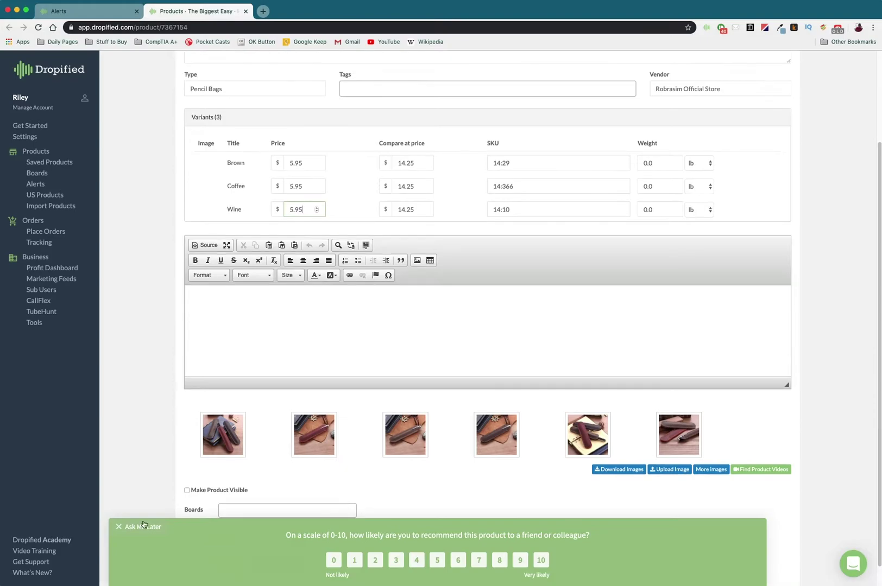
pyautogui.click(122, 527)
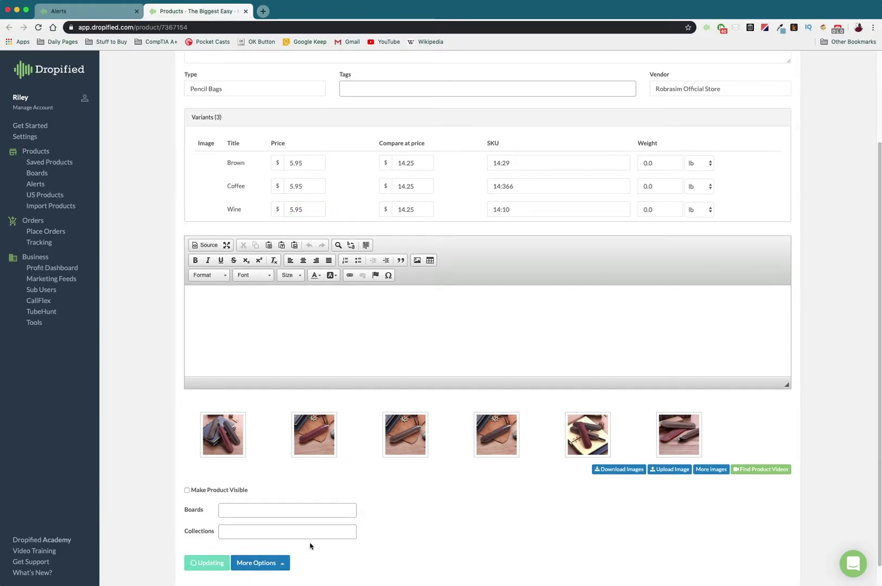
pyautogui.scroll(1, 387, 417)
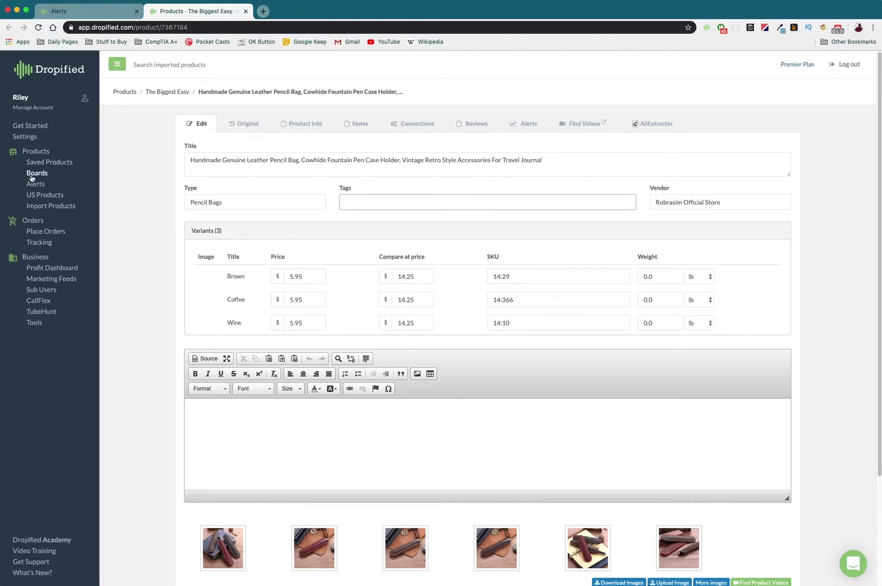
pyautogui.click(45, 194)
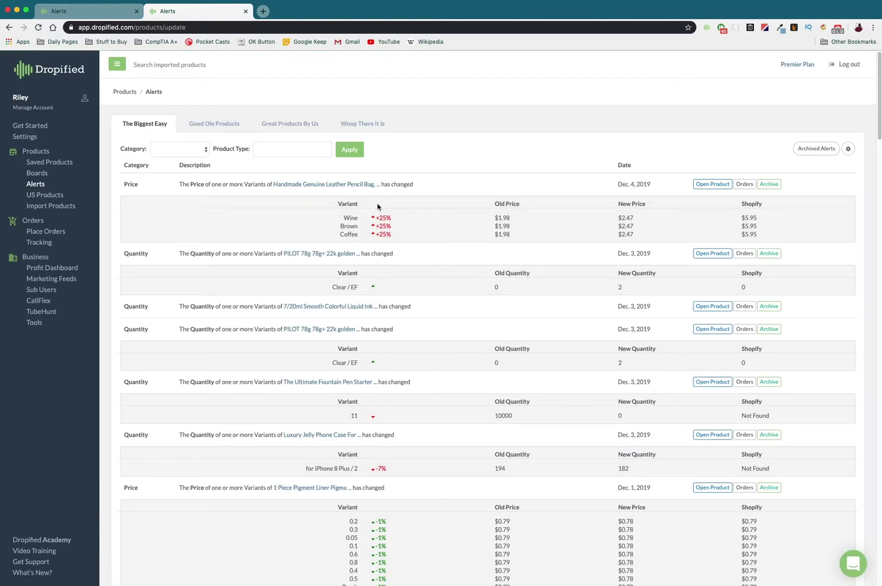
pyautogui.moveTo(371, 219); pyautogui.dragTo(397, 221)
pyautogui.click(500, 414)
pyautogui.scroll(-2, 489, 451)
pyautogui.scroll(-1, 496, 449)
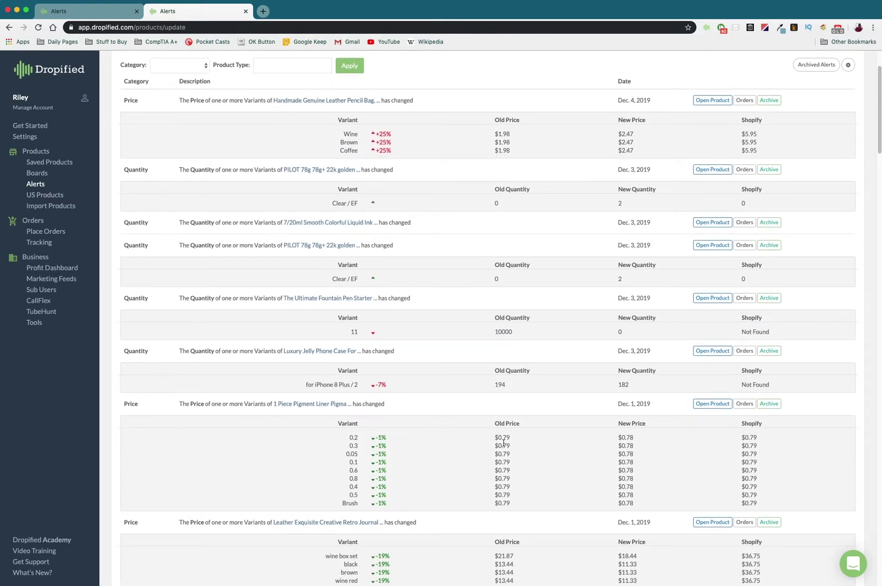
pyautogui.scroll(-4, 463, 423)
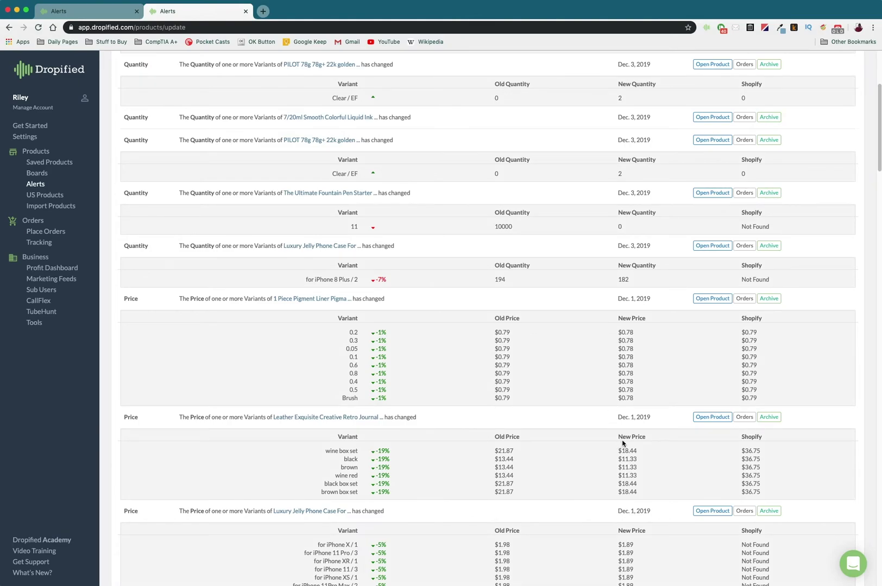
pyautogui.scroll(-6, 526, 460)
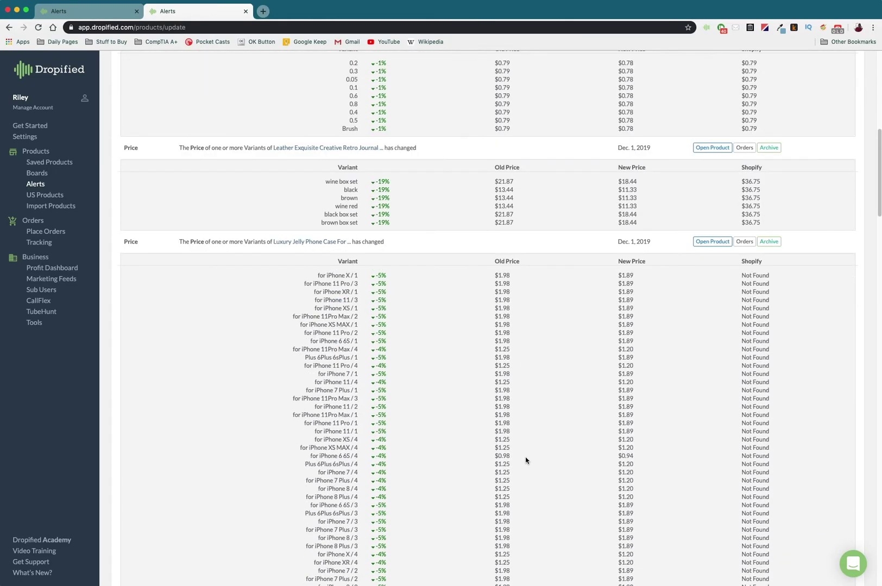
pyautogui.scroll(-4, 525, 460)
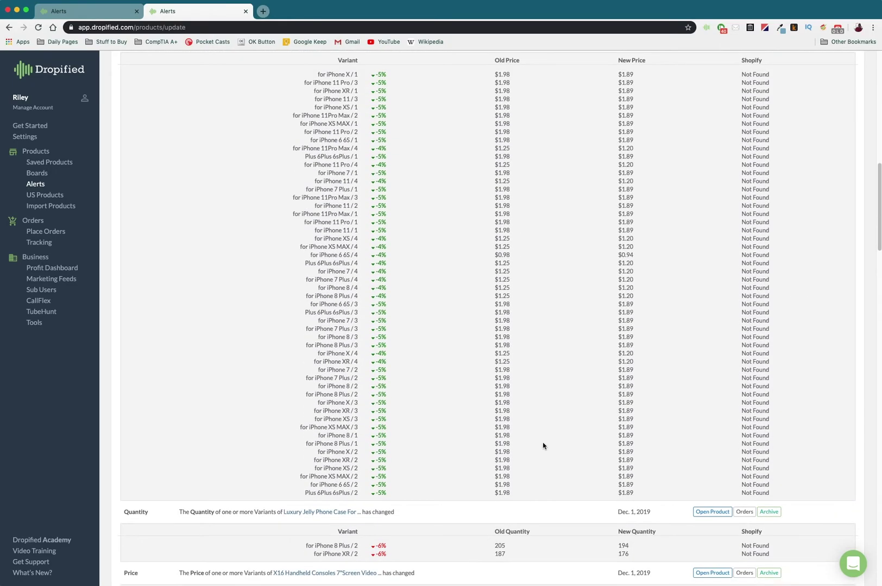
pyautogui.scroll(4, 543, 446)
pyautogui.scroll(9, 543, 447)
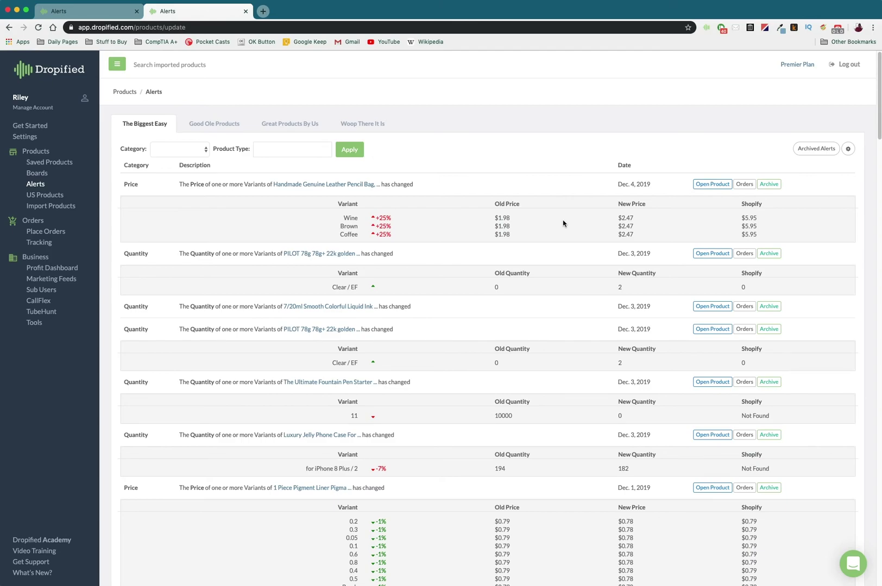
pyautogui.click(861, 570)
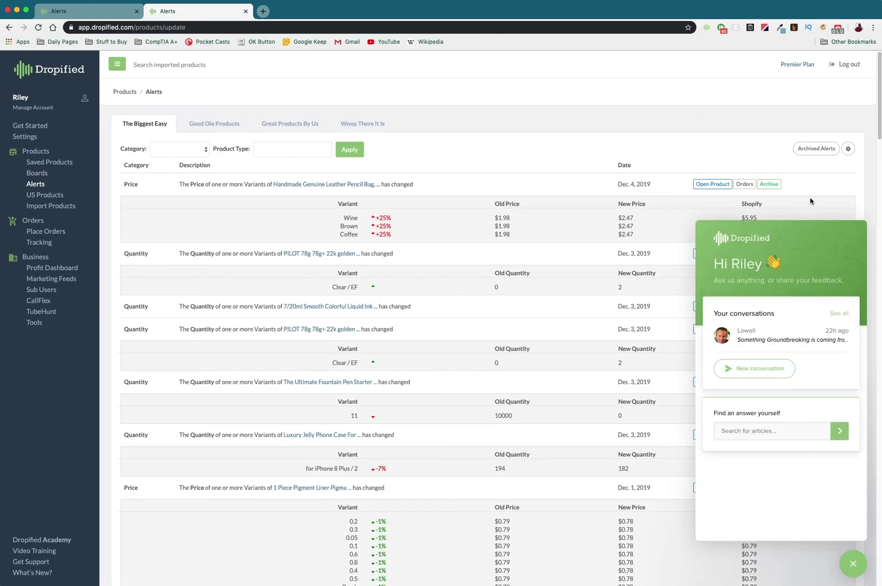
pyautogui.click(857, 565)
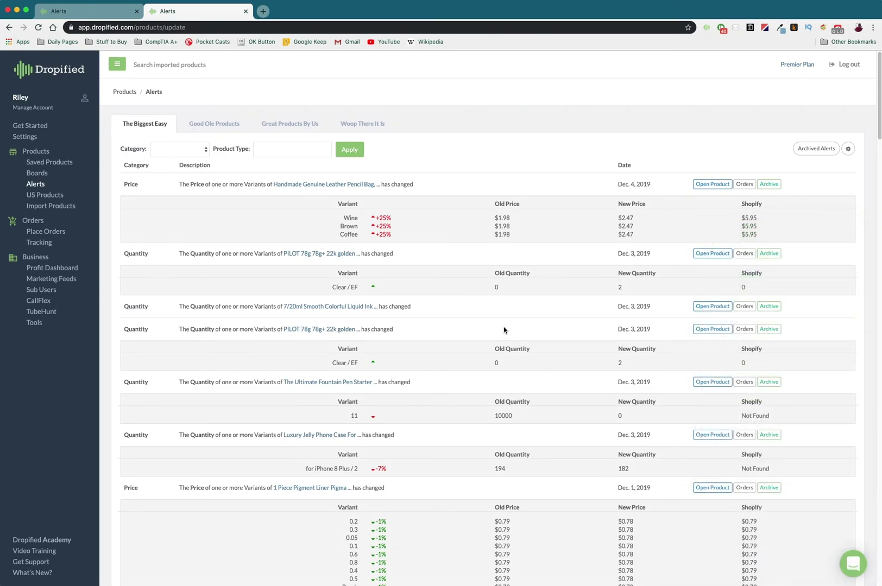